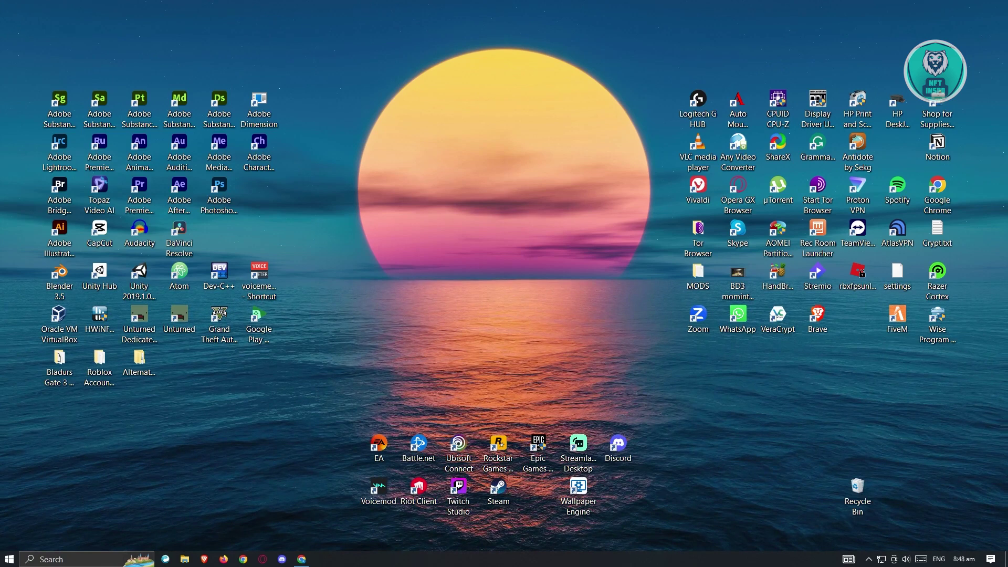
# Bring up the browser showing the fresh Google Bard chat page
pyautogui.click(302, 560)
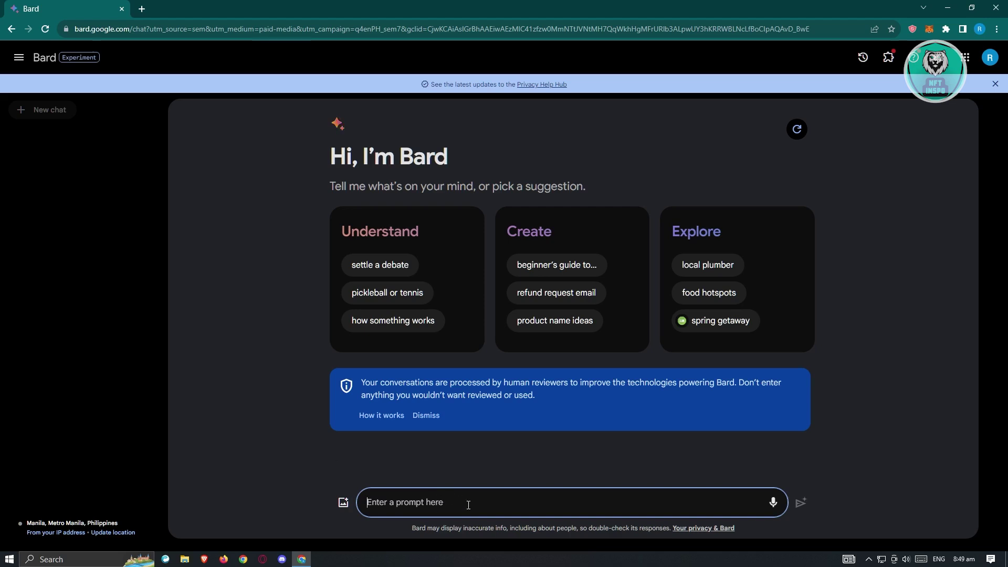
pyautogui.write('CREATE A GOOGLE SHEET THAT WILL ORGANIZE THE FOLLOWING INFORMATION THAT I WILL BE PROVIDING')
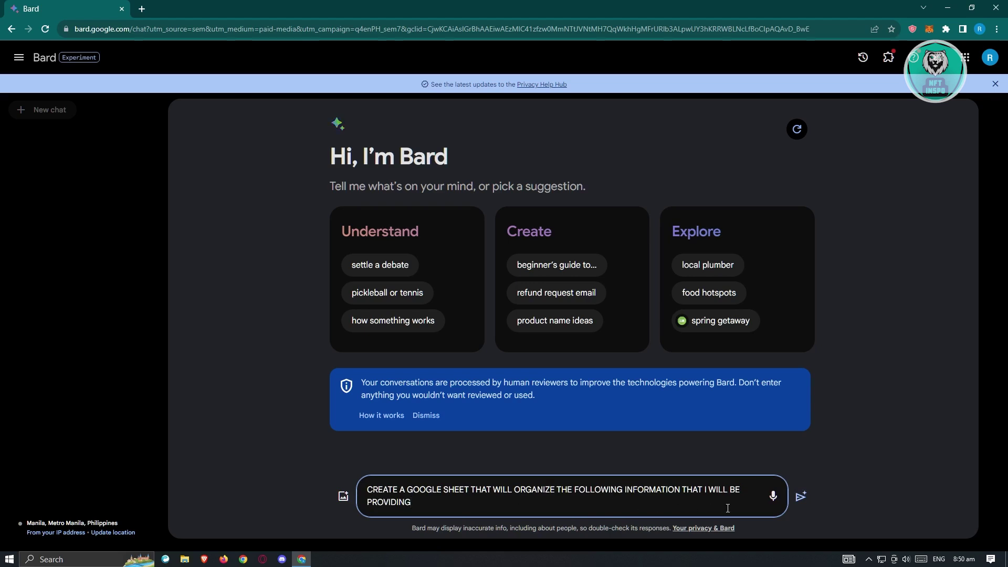
# Send the request asking Bard to create a Google Sheet organizing information to be provided
pyautogui.click(801, 498)
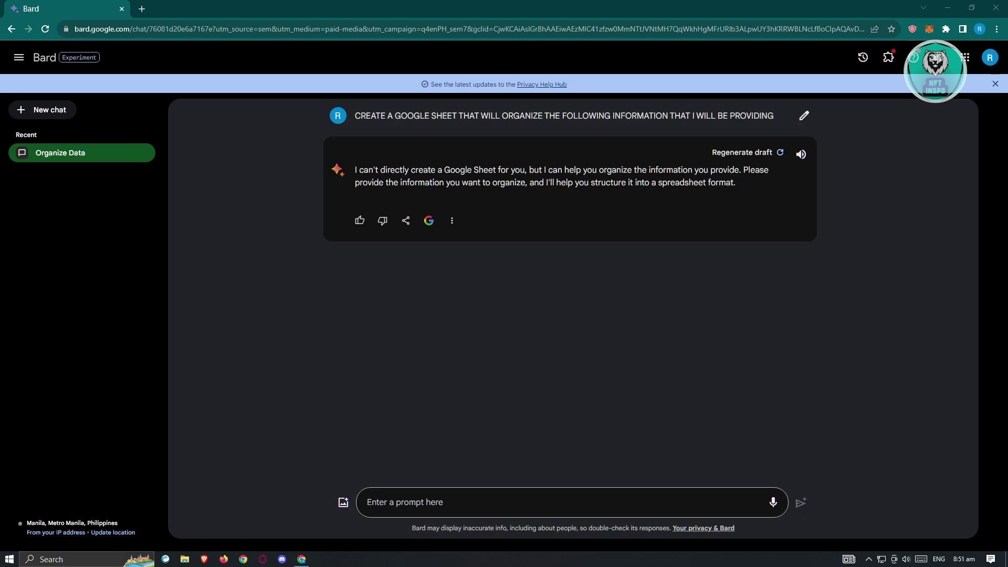
pyautogui.click(452, 222)
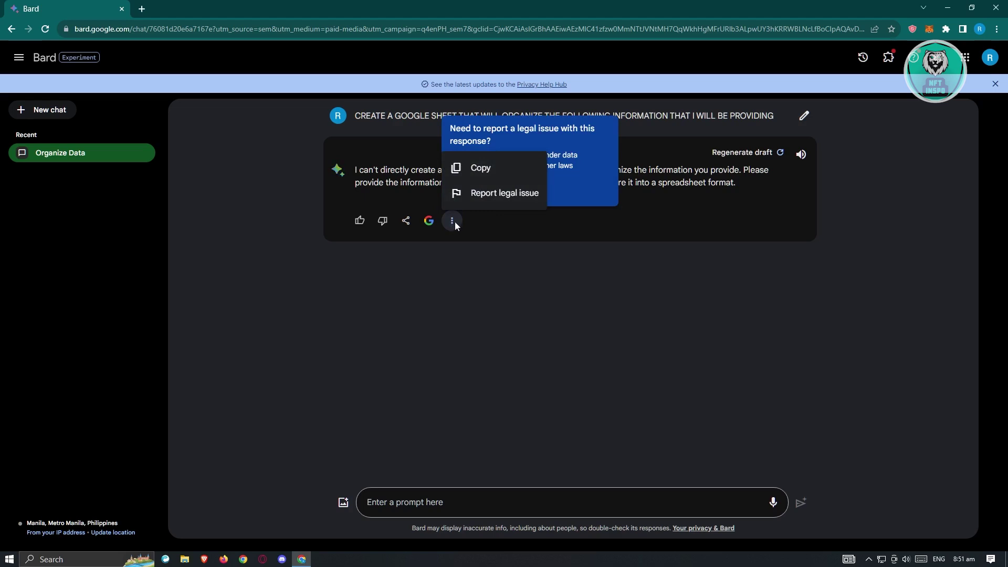
pyautogui.click(512, 226)
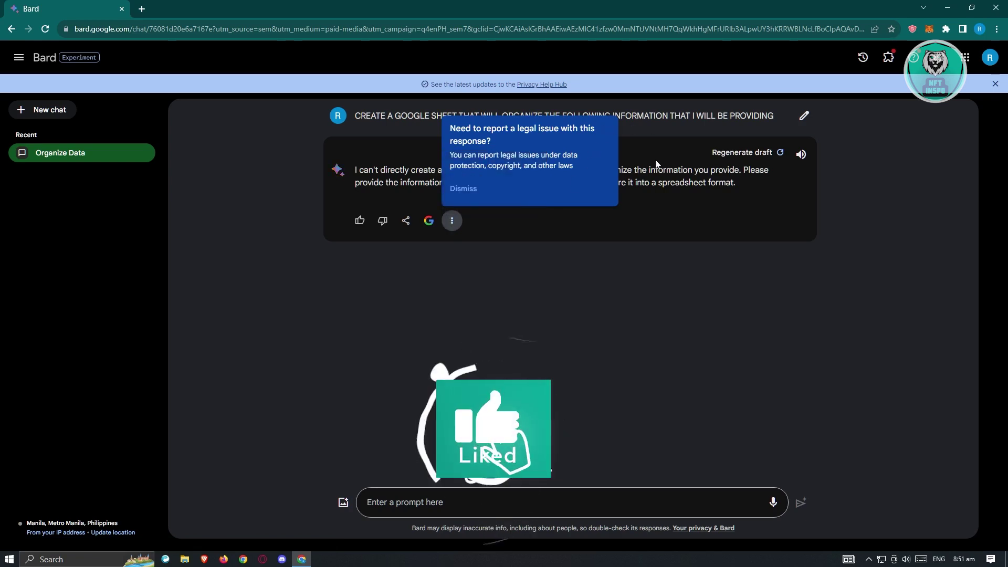
pyautogui.click(463, 189)
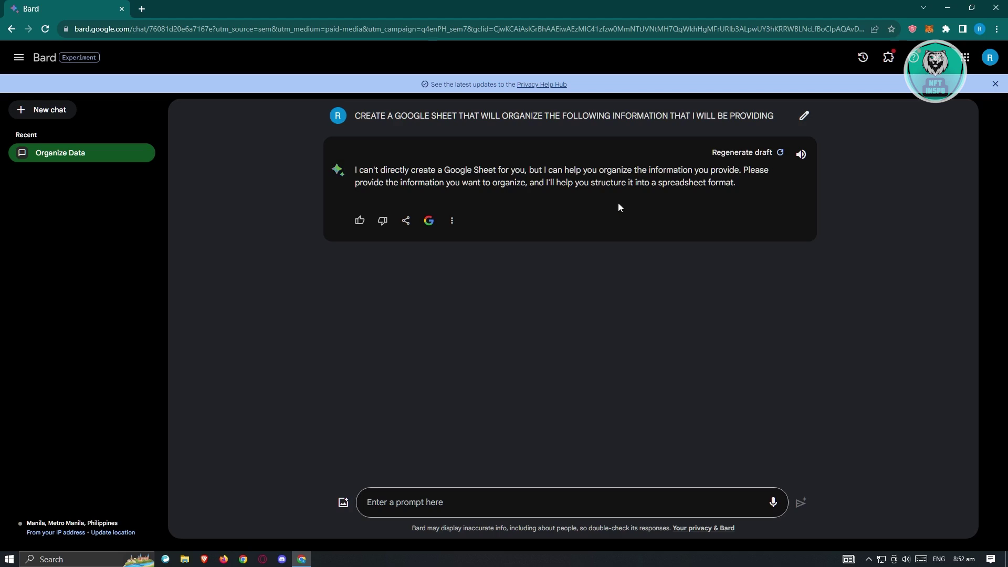
# Start a new prompt, then bring File Explorer up centred over the Bard chat
pyautogui.click(474, 505)
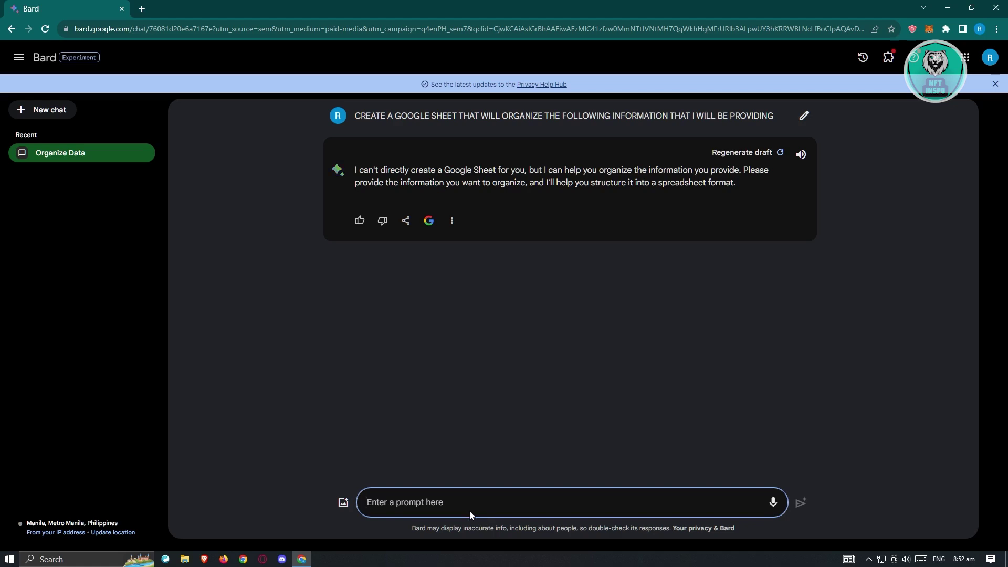
pyautogui.click(237, 559)
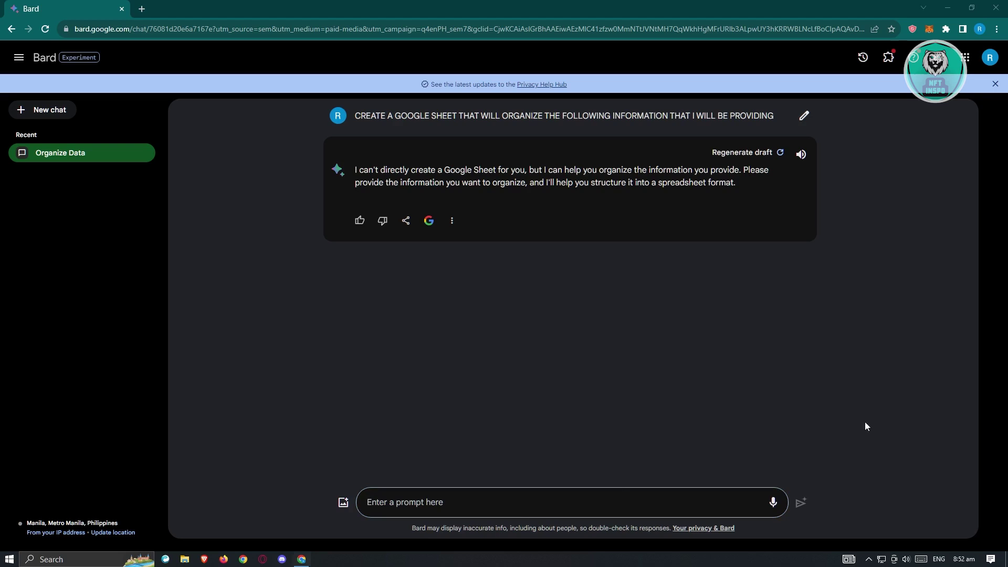
pyautogui.moveTo(963, 123); pyautogui.dragTo(410, 86)
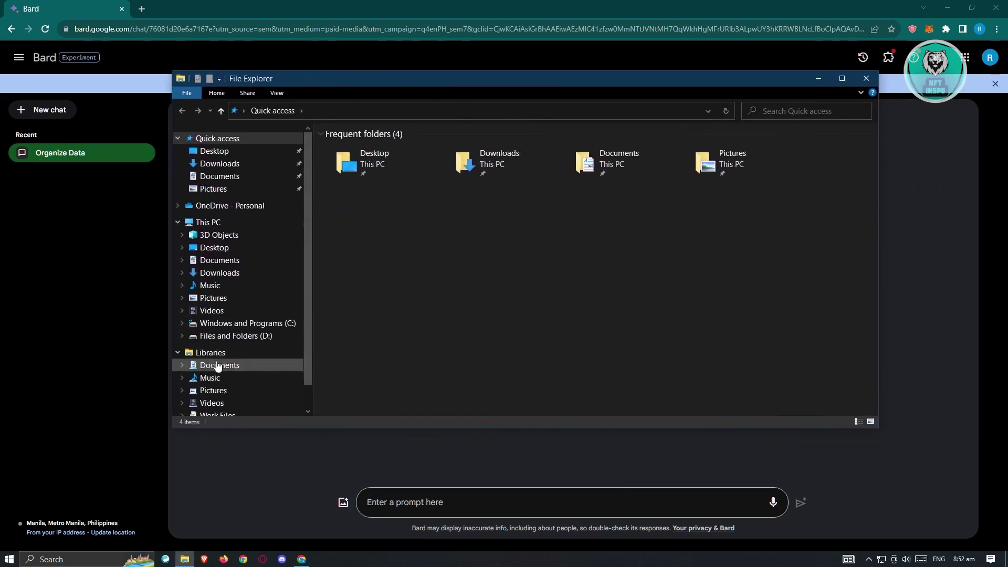
# Preview create spreadsheet.JPG from Downloads, then minimize Explorer and close the Photos viewer
pyautogui.click(228, 273)
pyautogui.doubleClick(365, 203)
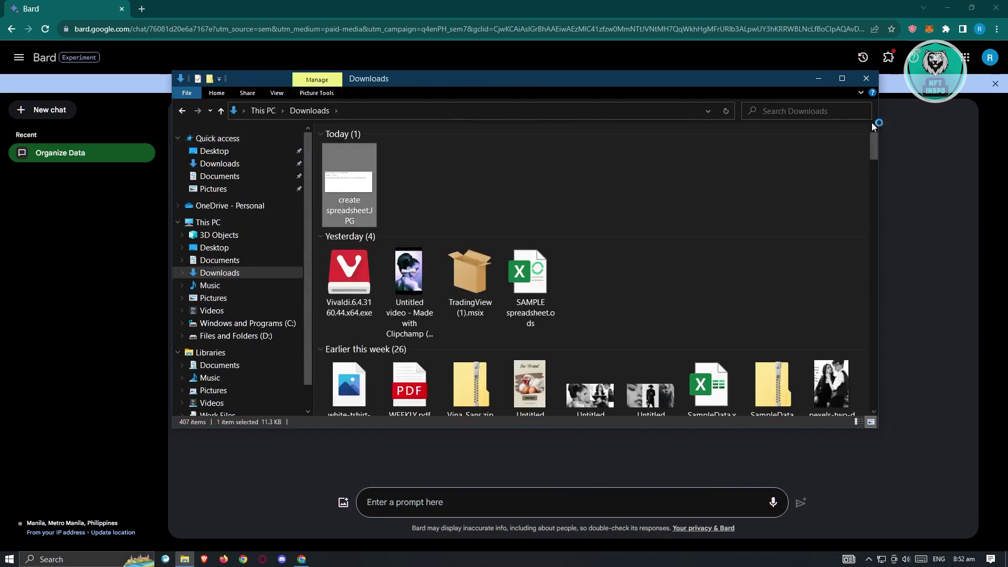
pyautogui.click(817, 80)
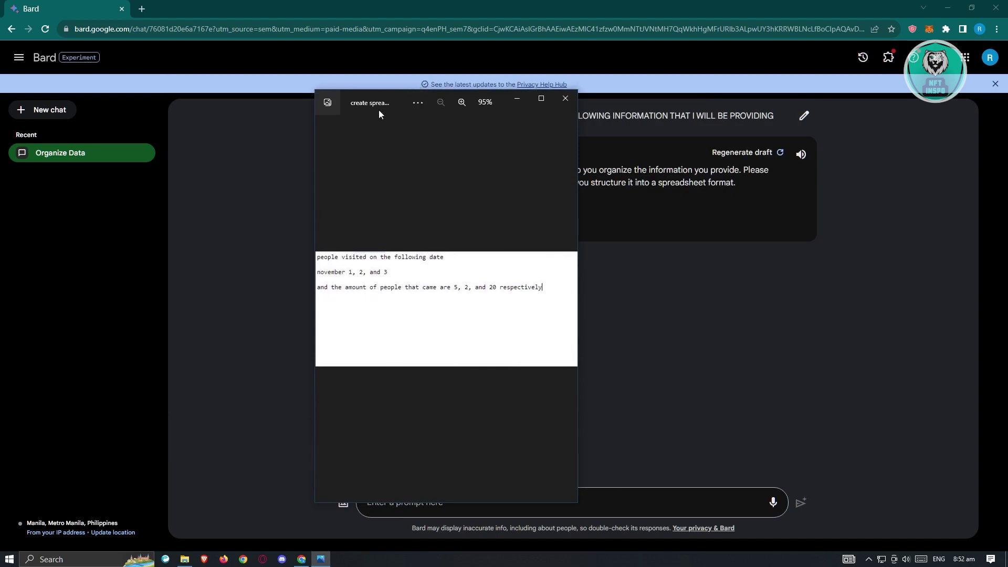
pyautogui.click(516, 100)
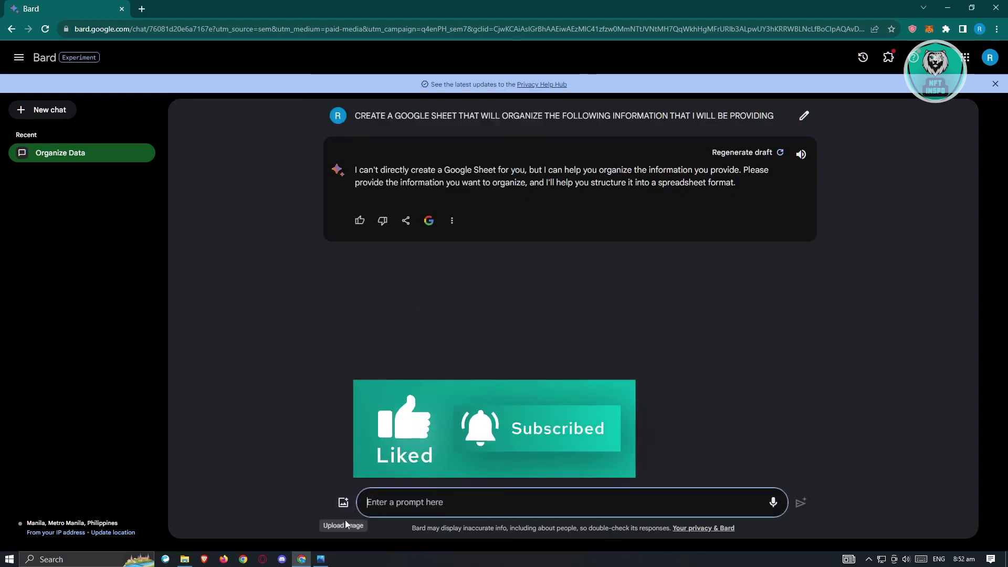
# Attach create spreadsheet.JPG from Downloads to the unsent Bard prompt
pyautogui.click(344, 503)
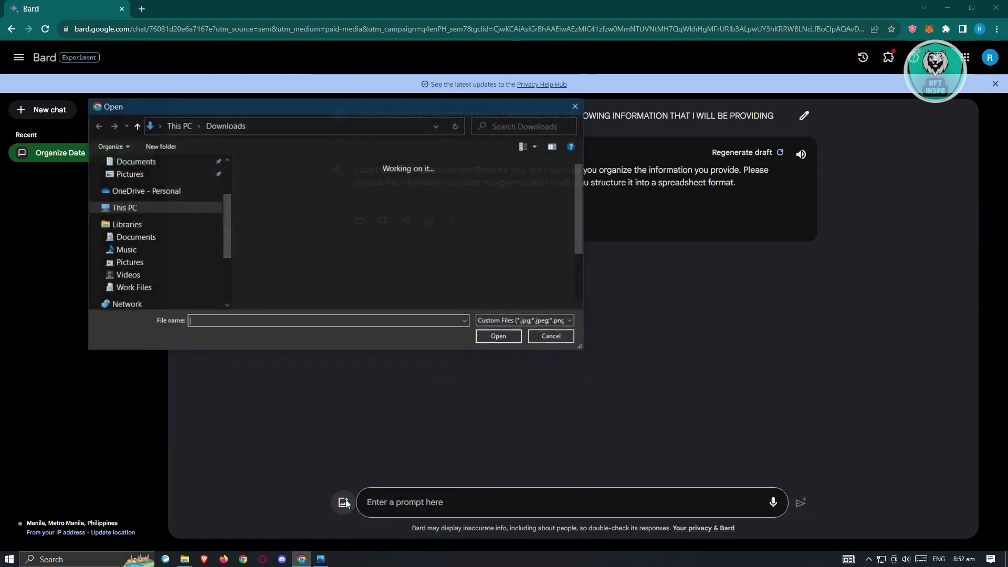
pyautogui.click(274, 189)
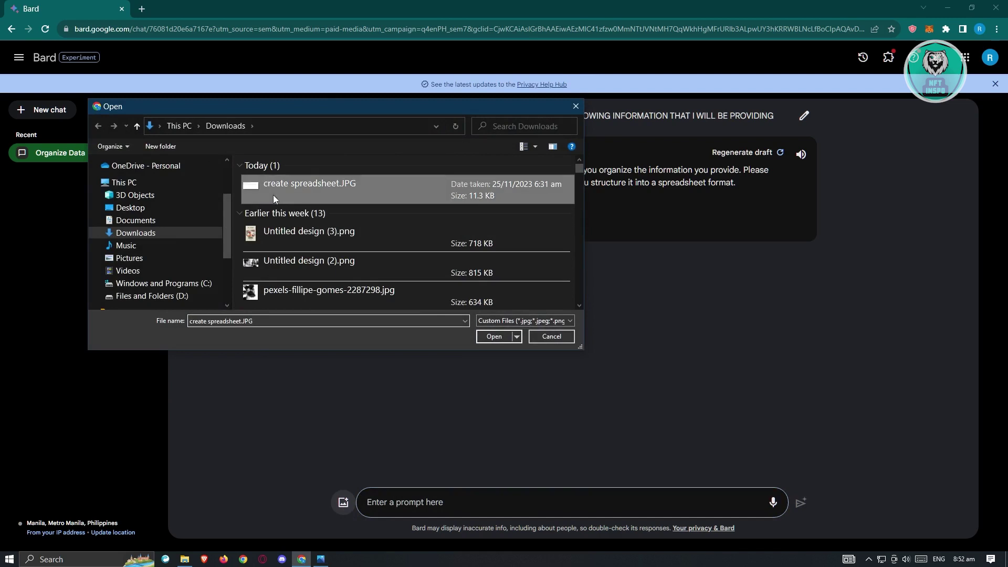
pyautogui.click(488, 340)
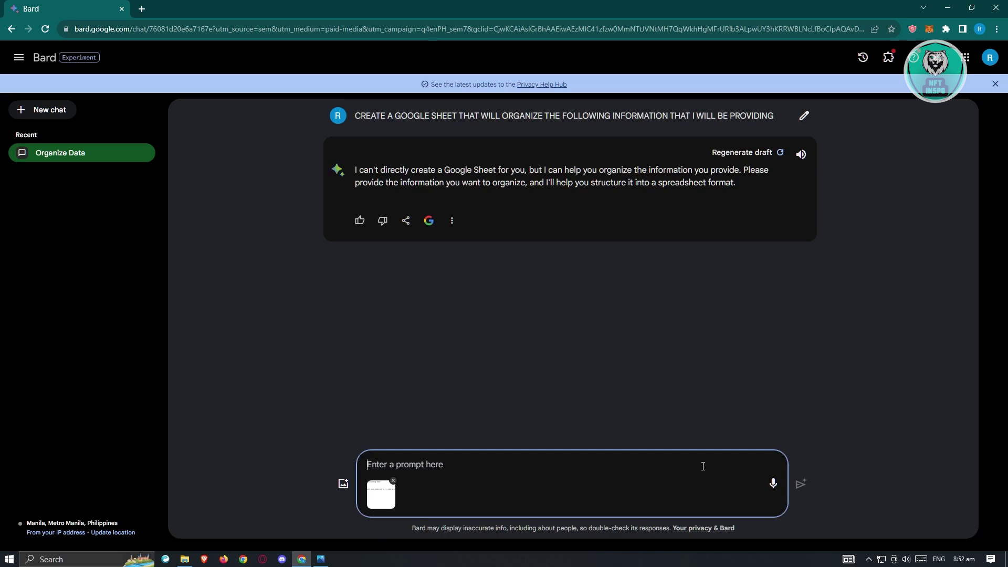
pyautogui.write('PLEASE CREATE ')
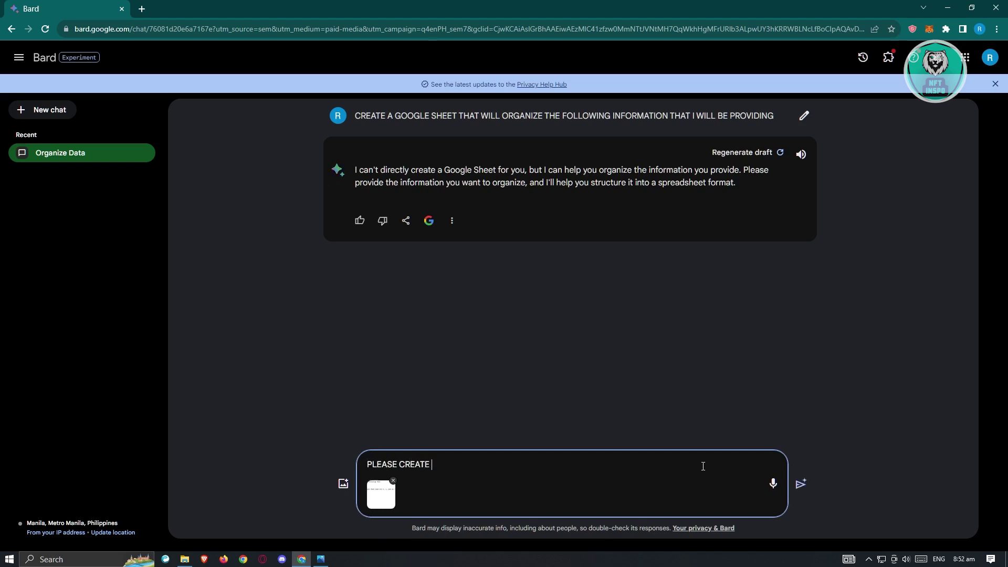
pyautogui.write('AN')
# Correct the ORGANIZING typo and send the image with the table request
pyautogui.press('BackSpace')
pyautogui.write('TABLE OR')
pyautogui.write('GANUIZING THE INFORMA')
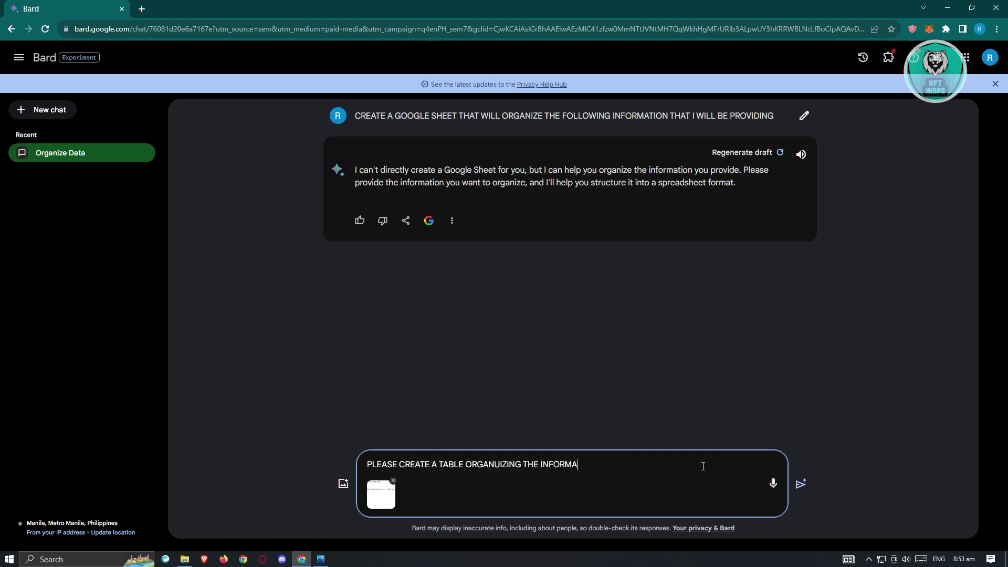
pyautogui.write('TION IN THIS ')
pyautogui.write('IMAGE')
pyautogui.press('BackSpace')
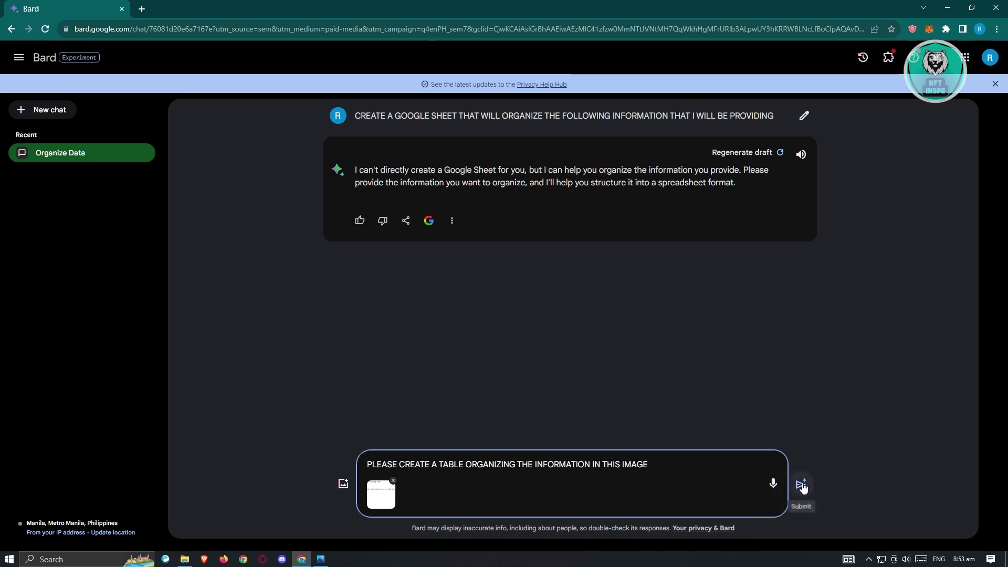
pyautogui.click(802, 485)
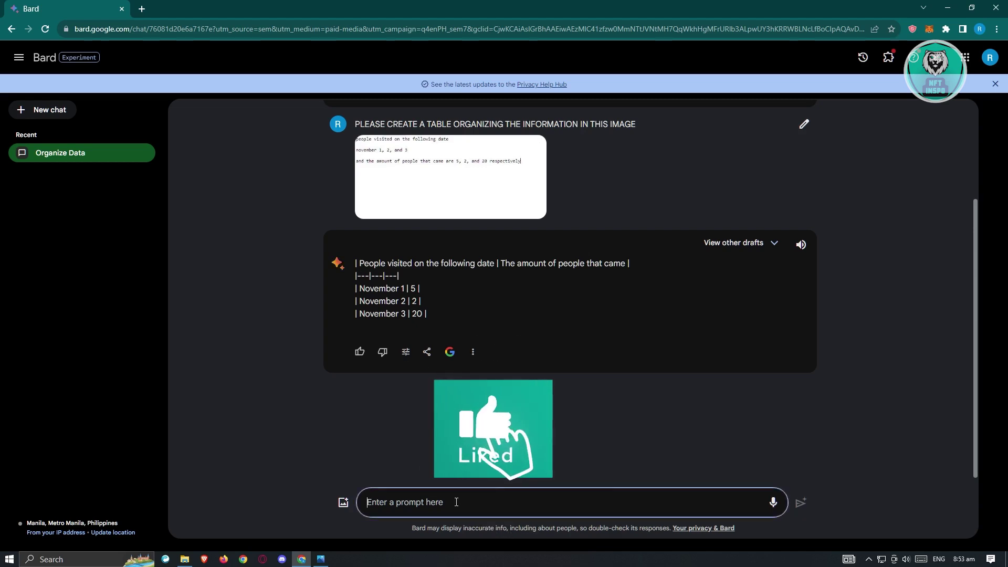
pyautogui.write('PLEASE OR')
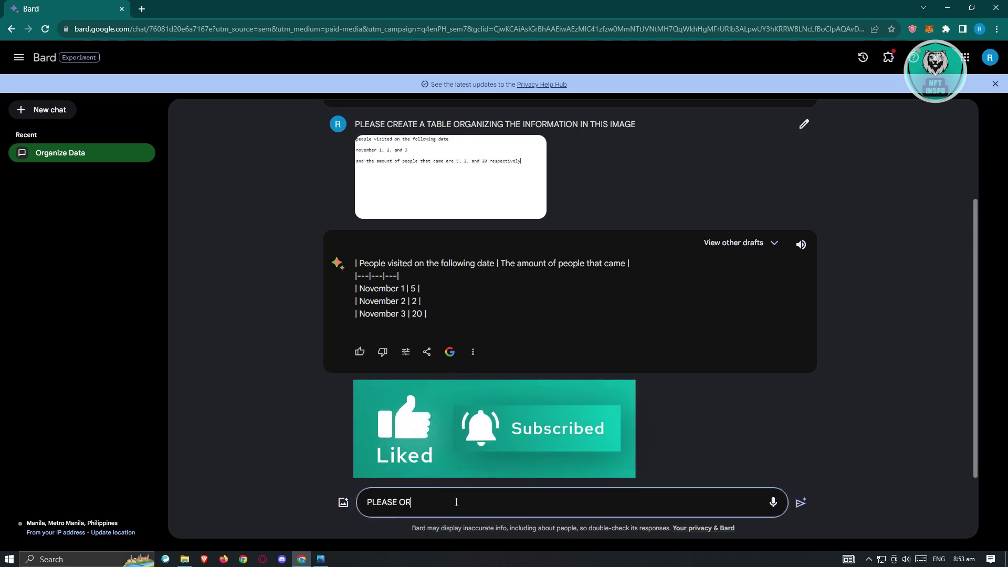
pyautogui.write('GANIZE THI')
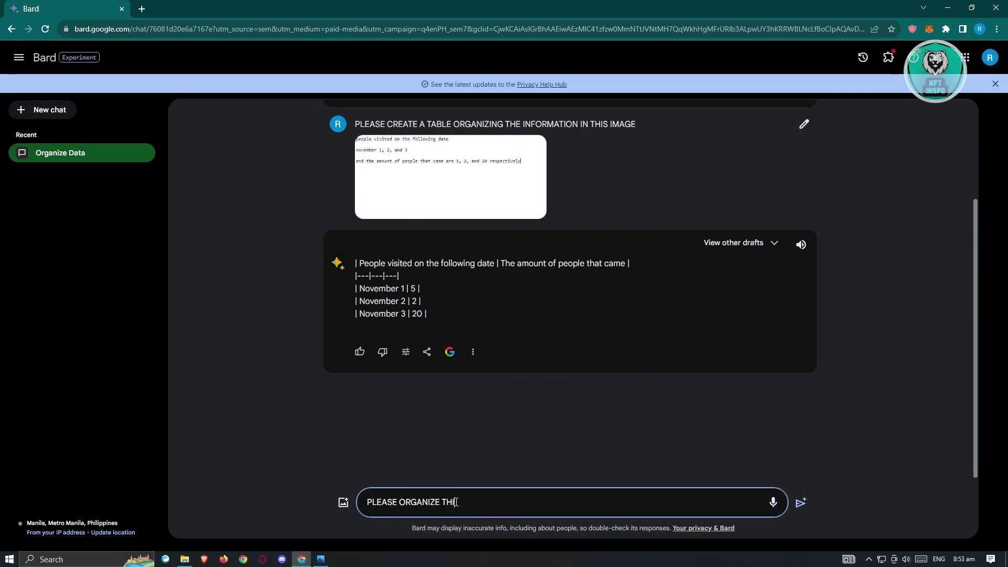
pyautogui.write('S LIKE IN A ')
pyautogui.write('GOOGLE S')
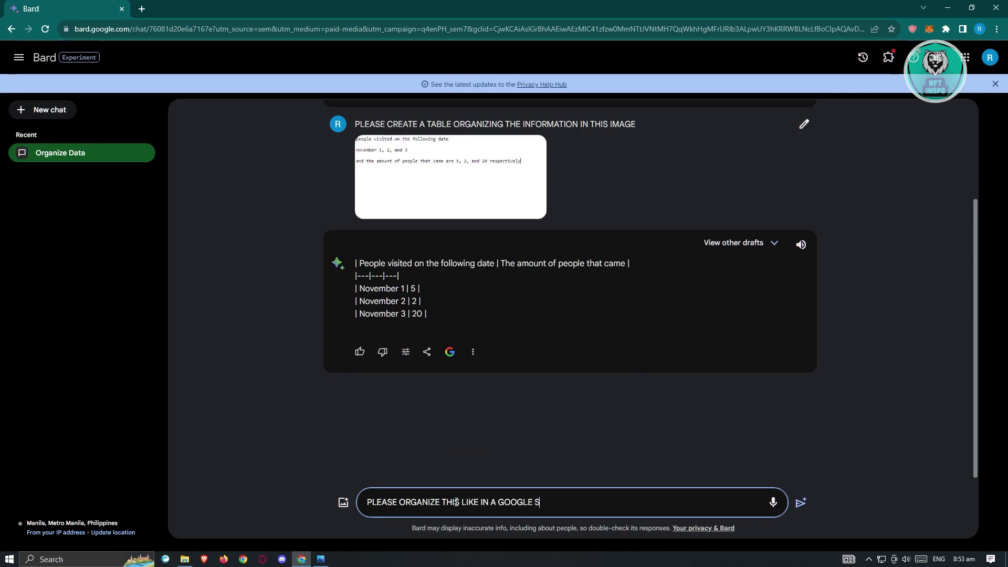
pyautogui.write('HEET')
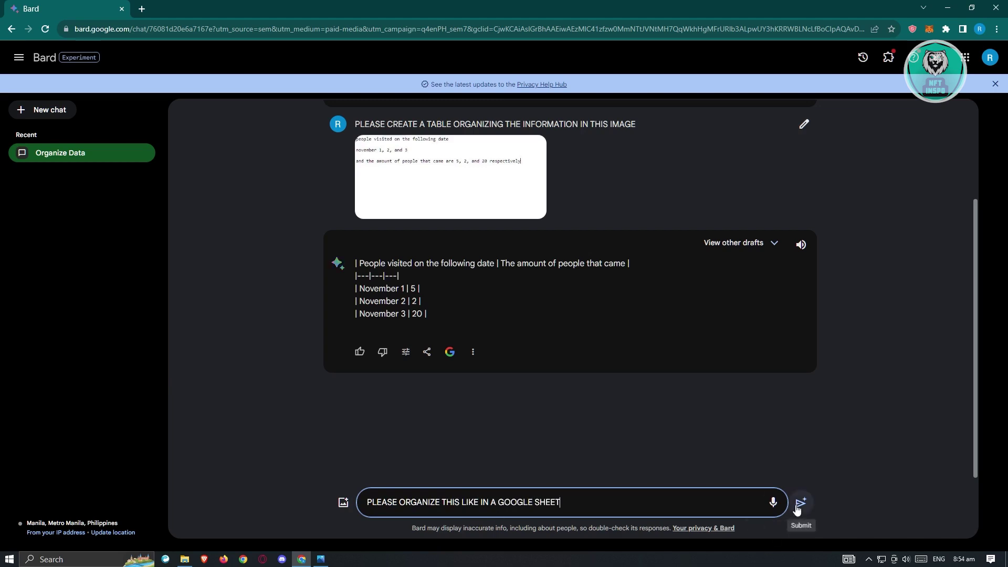
# Send the follow-up asking Bard to format the visitor data as a Google Sheet
pyautogui.click(800, 504)
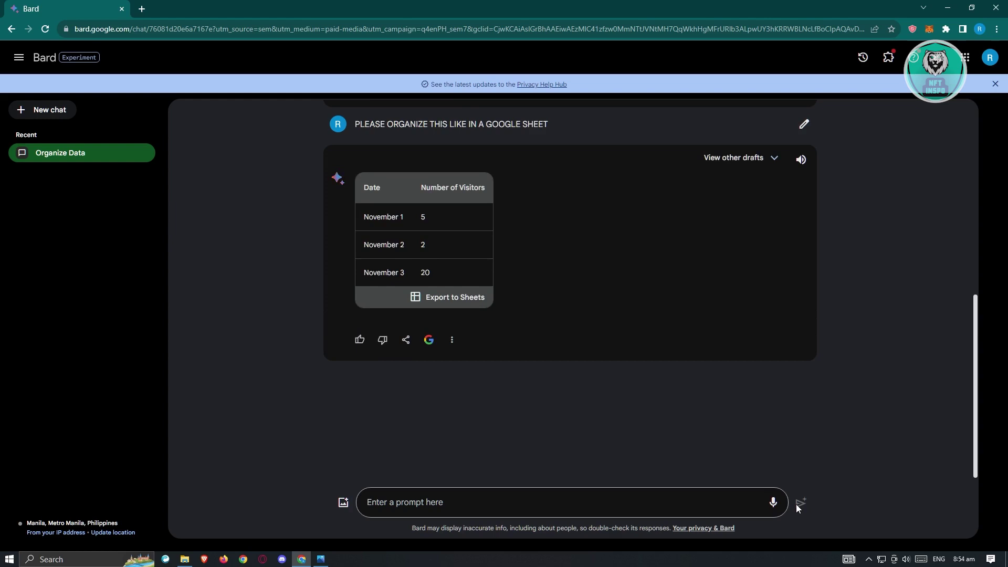
# Export the Date/Number of Visitors table to Sheets and select range A1:B4 in the new spreadsheet
pyautogui.click(464, 300)
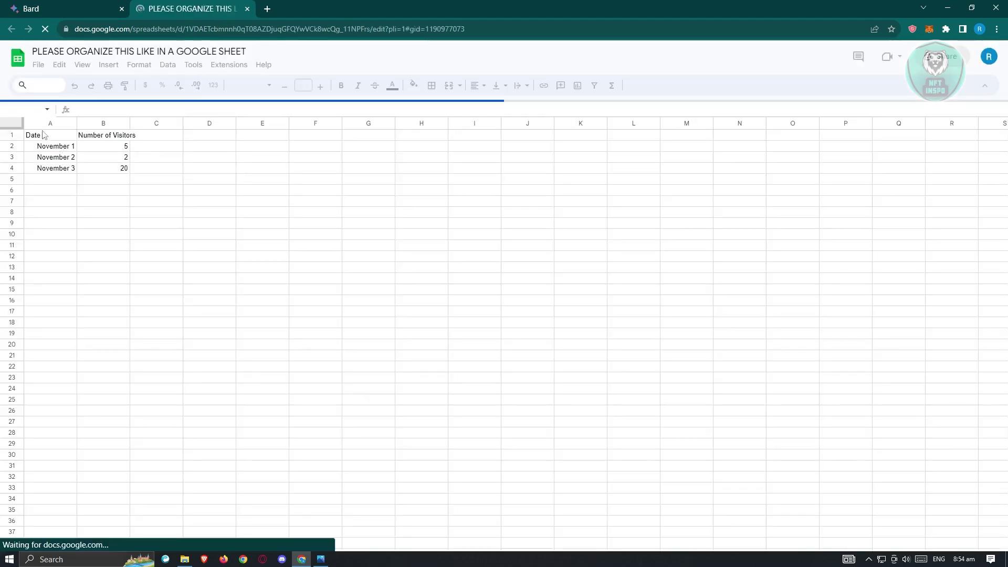
pyautogui.click(126, 166)
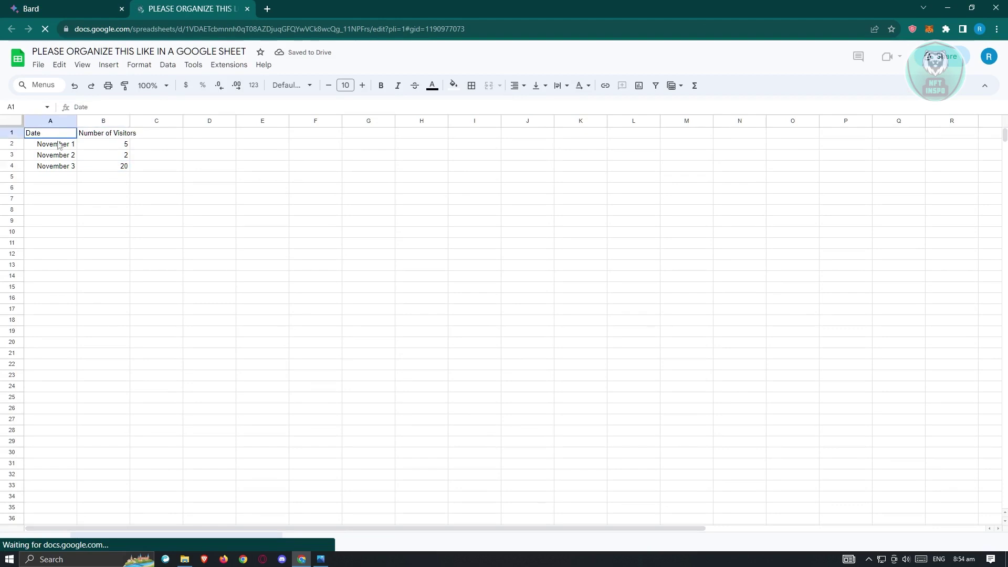
pyautogui.moveTo(49, 134); pyautogui.dragTo(118, 168)
pyautogui.click(75, 8)
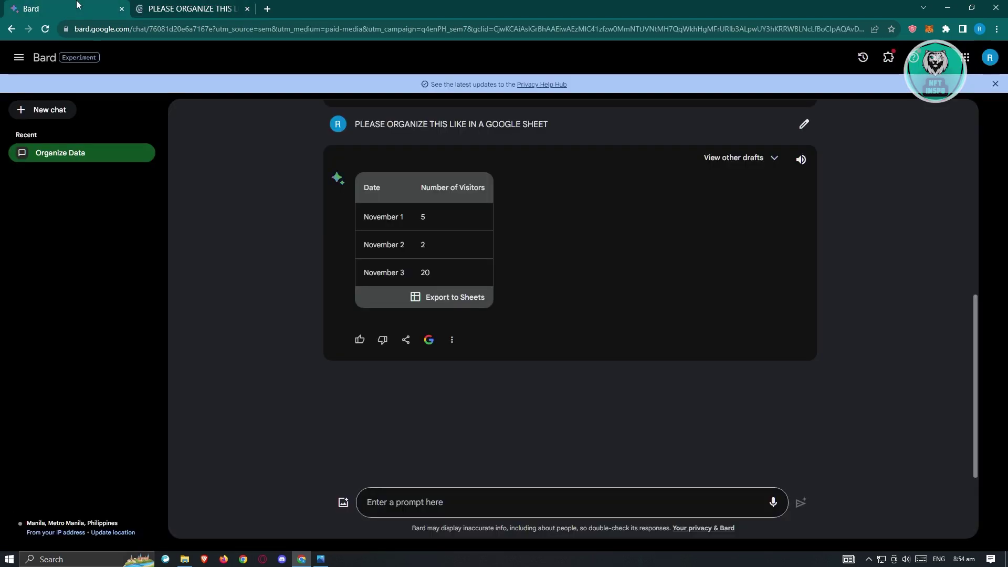